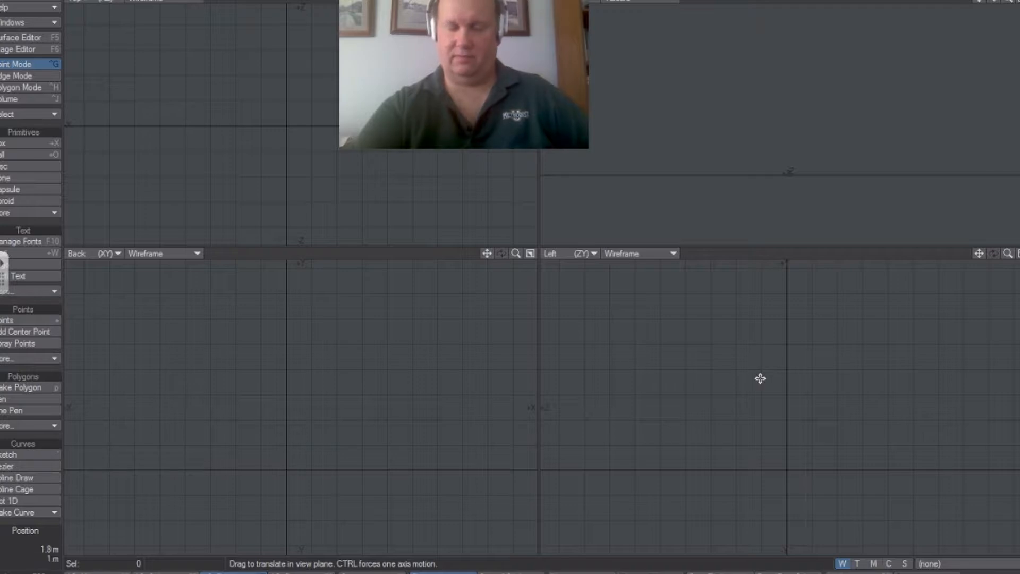
pyautogui.click(595, 256)
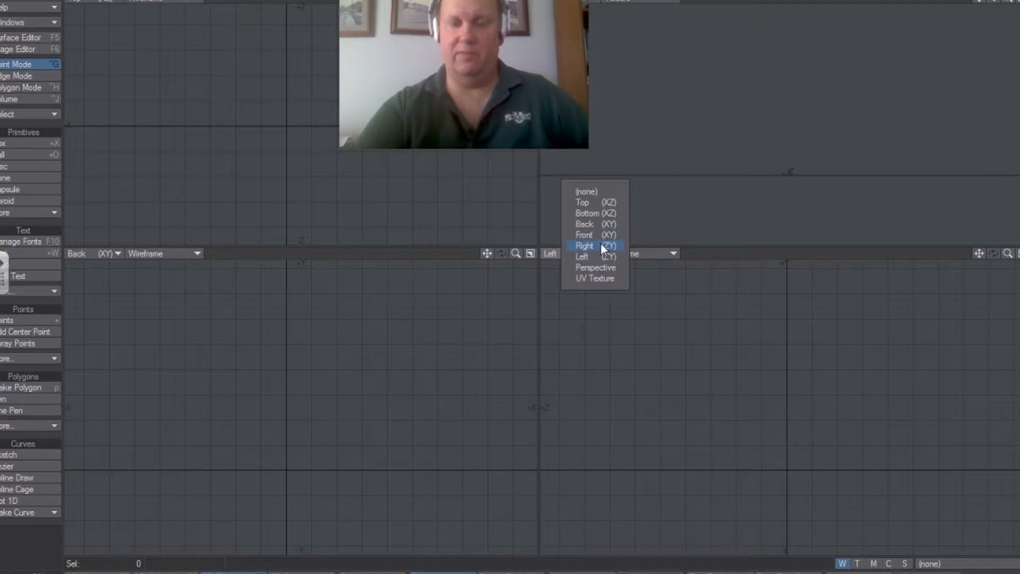
pyautogui.click(652, 373)
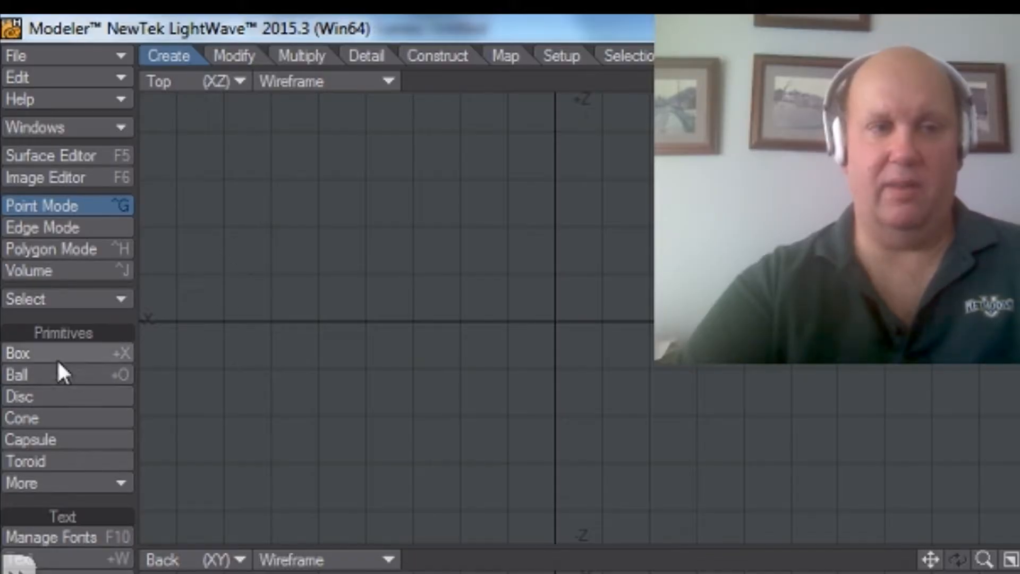
# Draw a long, flat box outline in the Top view with the Box tool, narrow its depth and extend its +X end.
pyautogui.click(20, 145)
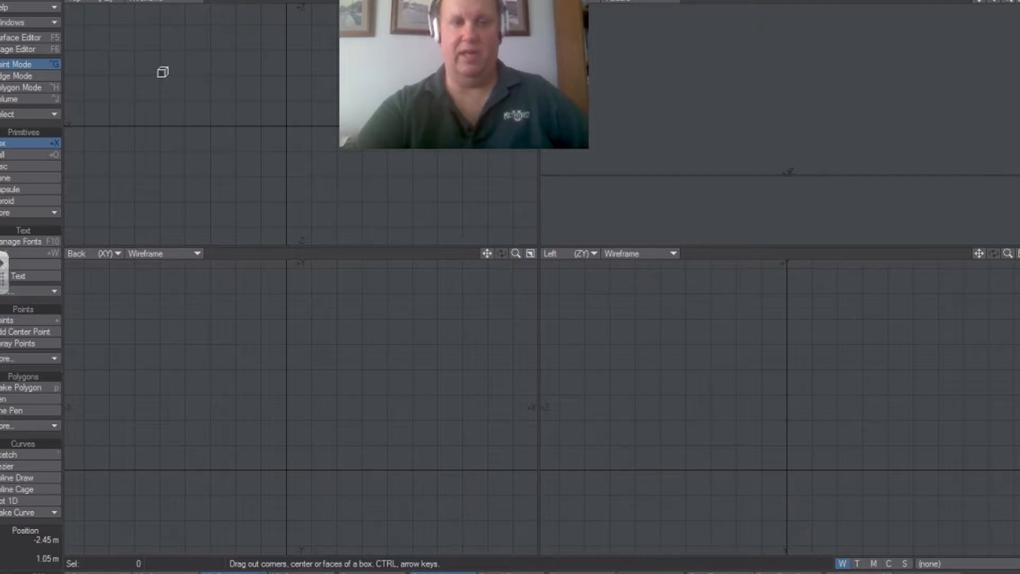
pyautogui.moveTo(152, 68); pyautogui.dragTo(413, 188)
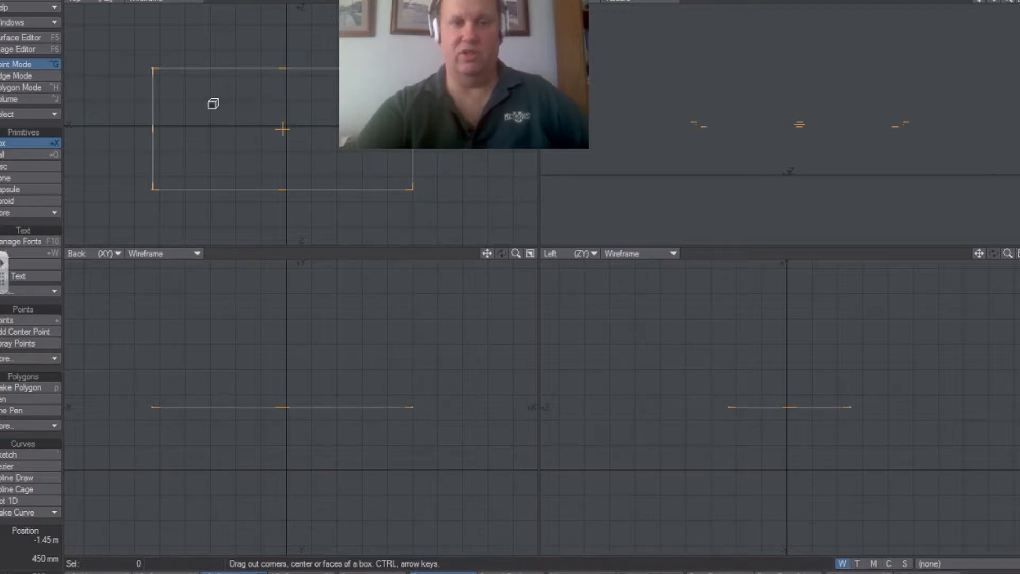
pyautogui.moveTo(282, 187); pyautogui.dragTo(287, 140)
pyautogui.moveTo(282, 68); pyautogui.dragTo(282, 95)
pyautogui.moveTo(413, 117)
pyautogui.mouseDown()
pyautogui.moveTo(173, 118)
pyautogui.moveTo(433, 118)
pyautogui.mouseUp()
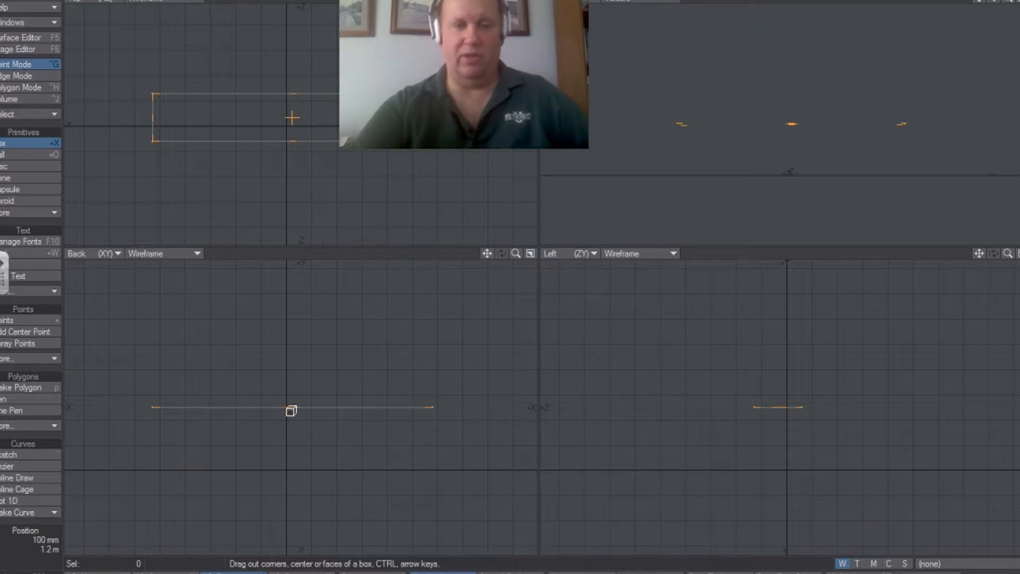
# Raise the box's top to about 2.35 m in the Back view, lower its base to the ground line, and finish the box.
pyautogui.moveTo(291, 406); pyautogui.dragTo(296, 351)
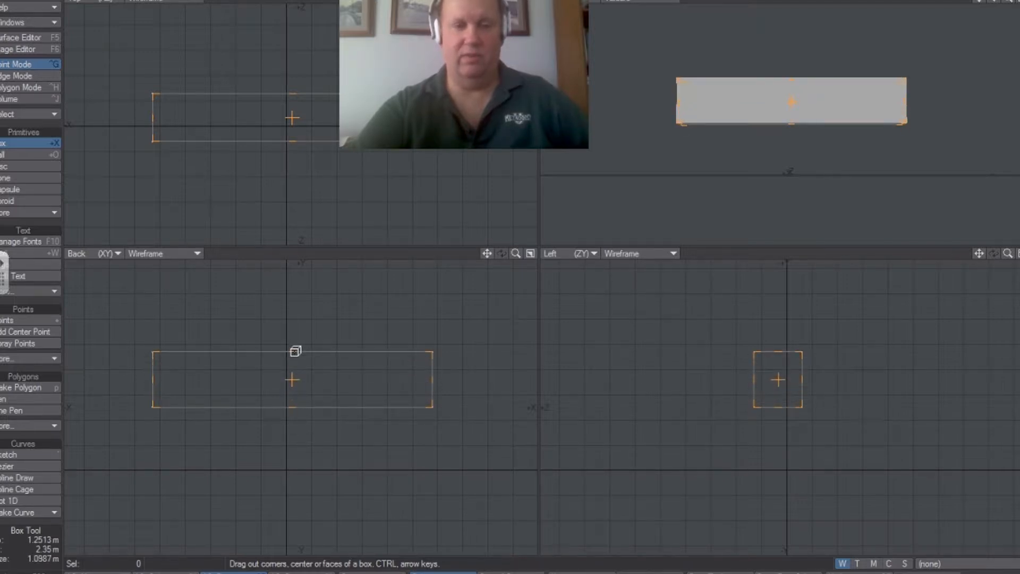
pyautogui.moveTo(287, 406); pyautogui.dragTo(284, 467)
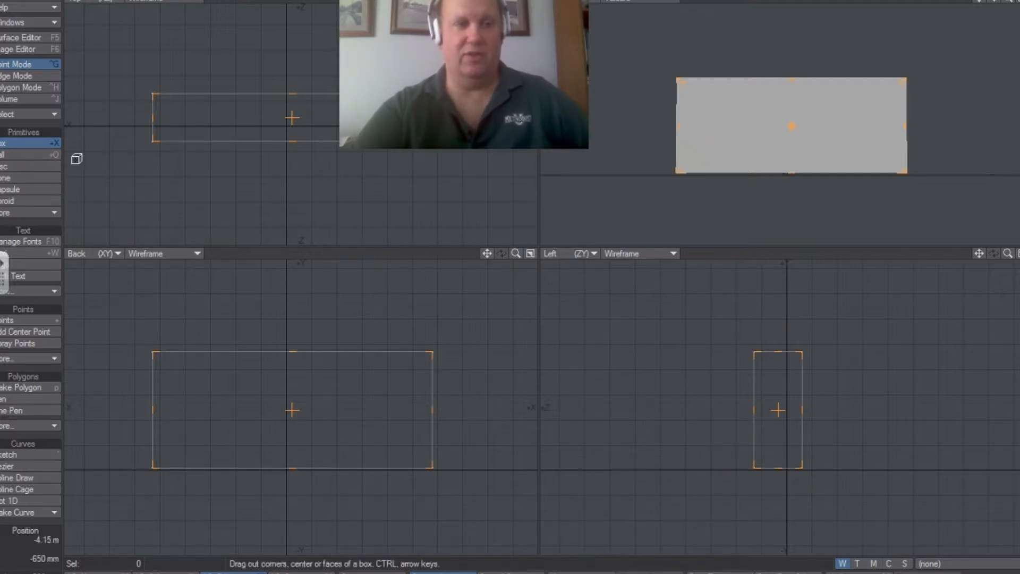
pyautogui.click(20, 146)
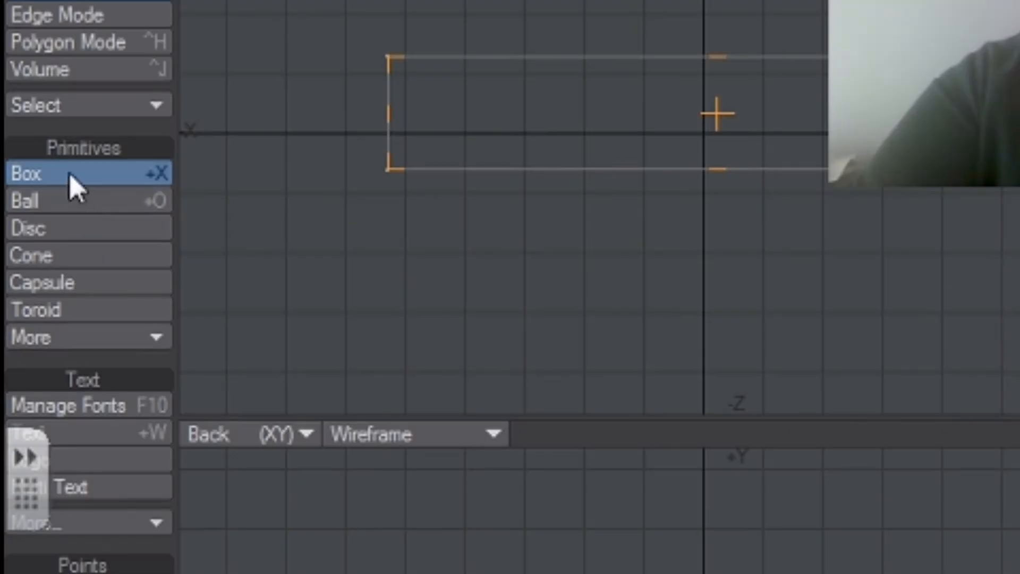
pyautogui.click(69, 175)
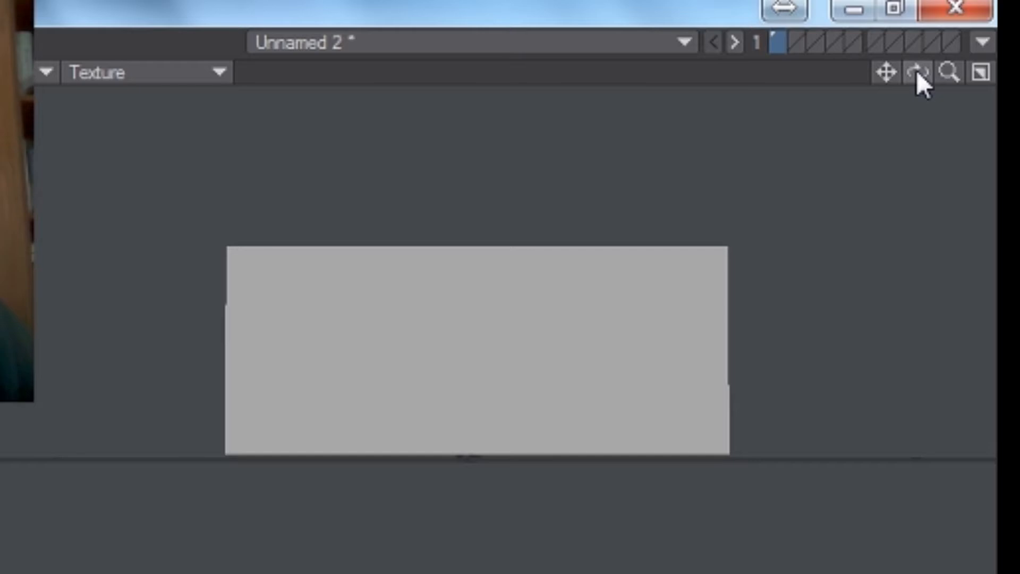
# Orbit, pan and zoom the Perspective view to examine the box from different angles.
pyautogui.moveTo(918, 72); pyautogui.dragTo(983, 114)
pyautogui.moveTo(918, 73); pyautogui.dragTo(918, 73)
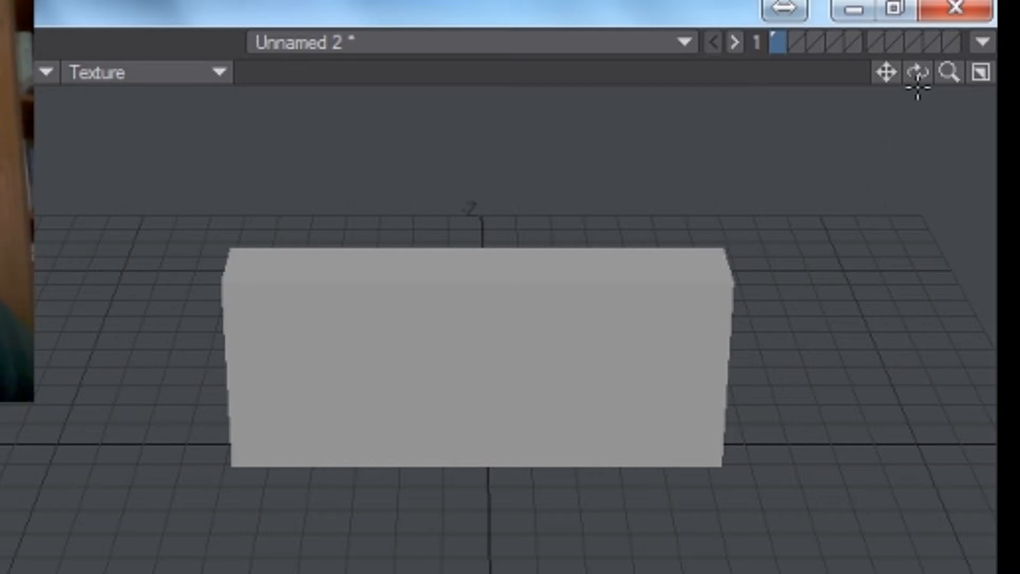
pyautogui.moveTo(913, 72); pyautogui.dragTo(933, 103)
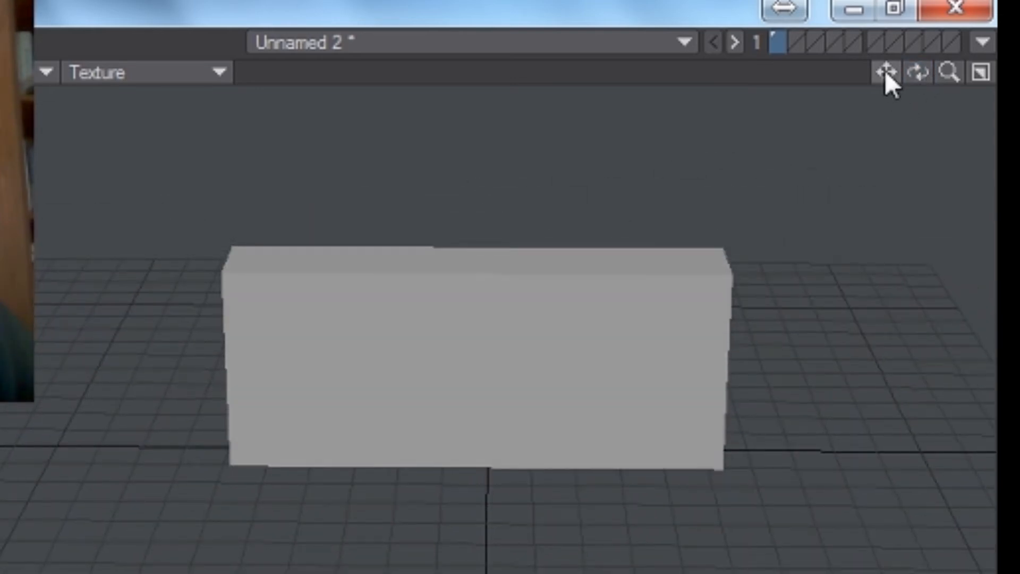
pyautogui.moveTo(887, 72); pyautogui.dragTo(886, 95)
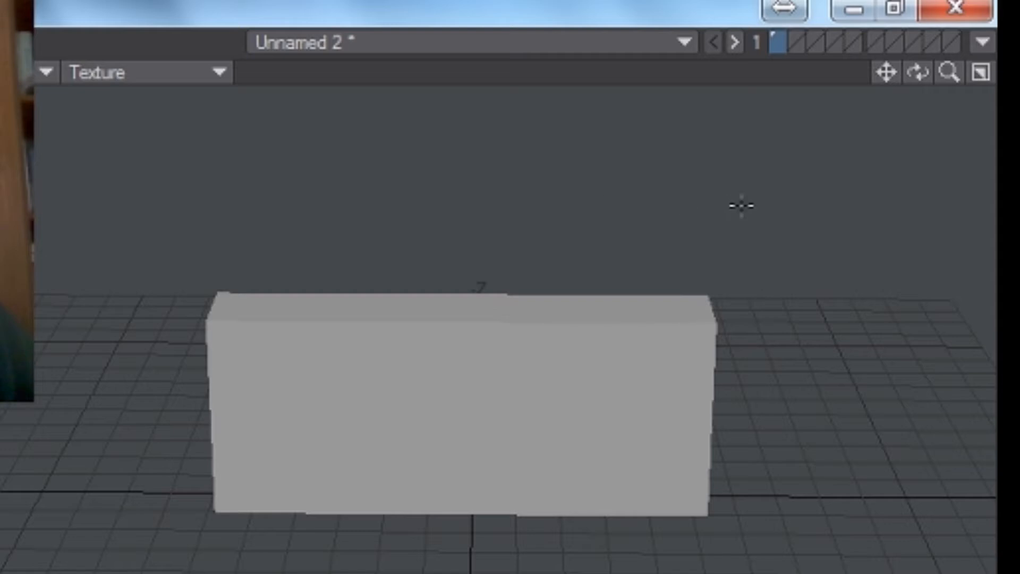
pyautogui.moveTo(949, 74); pyautogui.dragTo(976, 89)
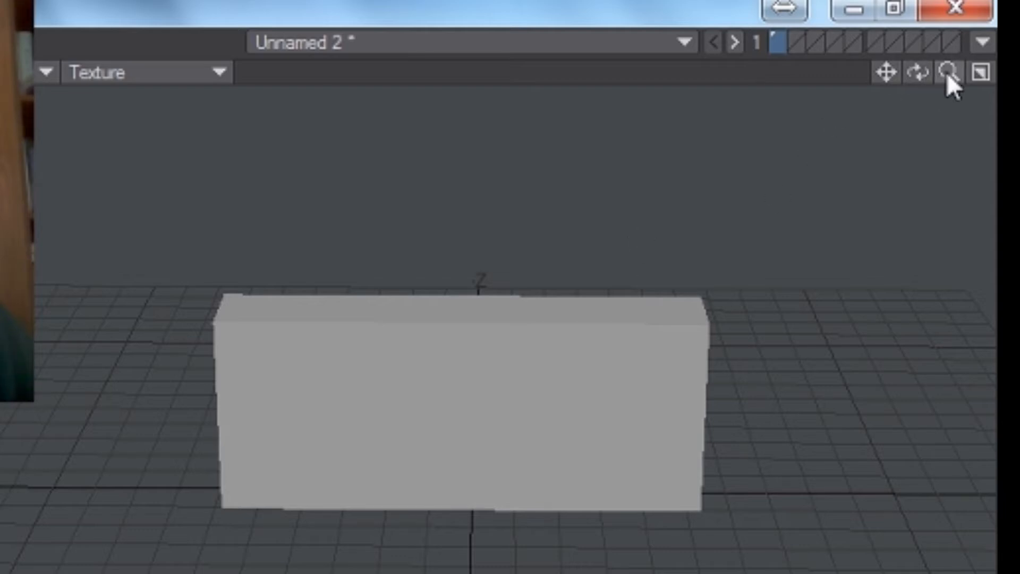
pyautogui.moveTo(920, 69); pyautogui.dragTo(886, 72)
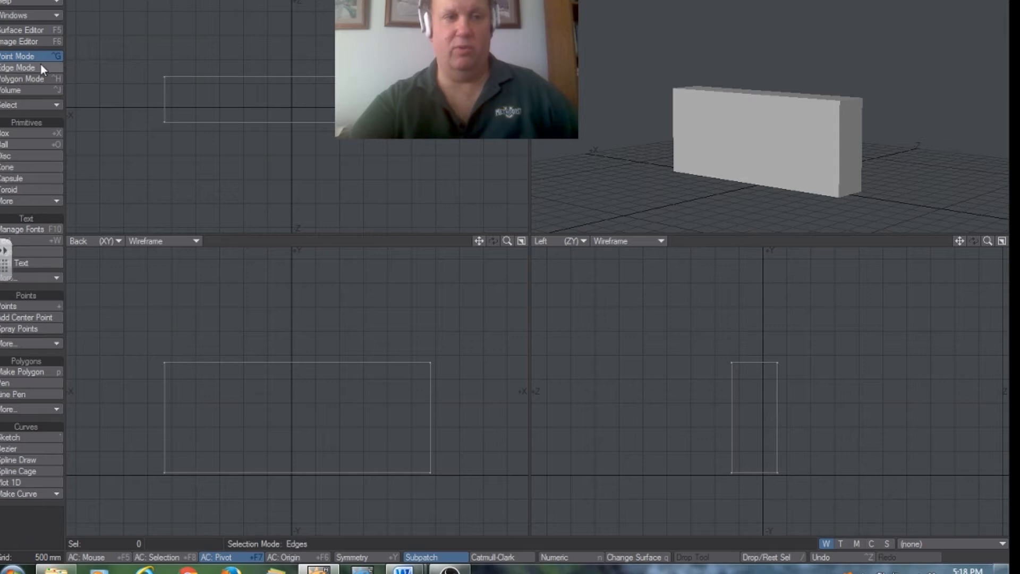
# Select the box's upper +X, +Z corner point and move it outward in the Top view and downward in the Back view.
pyautogui.click(430, 77)
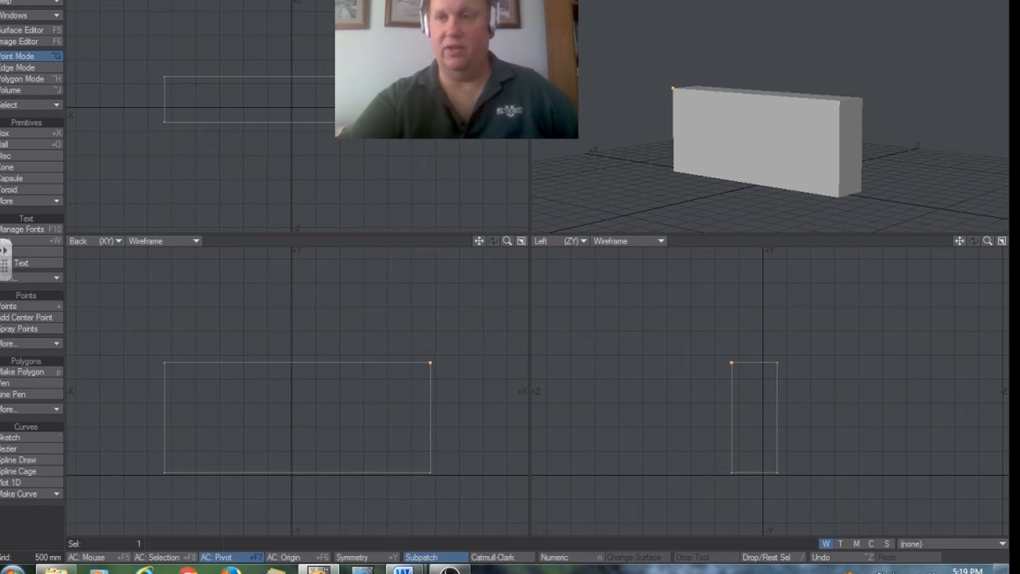
pyautogui.moveTo(974, 2)
pyautogui.mouseDown()
pyautogui.moveTo(952, 27)
pyautogui.moveTo(956, 50)
pyautogui.moveTo(976, 2)
pyautogui.mouseUp()
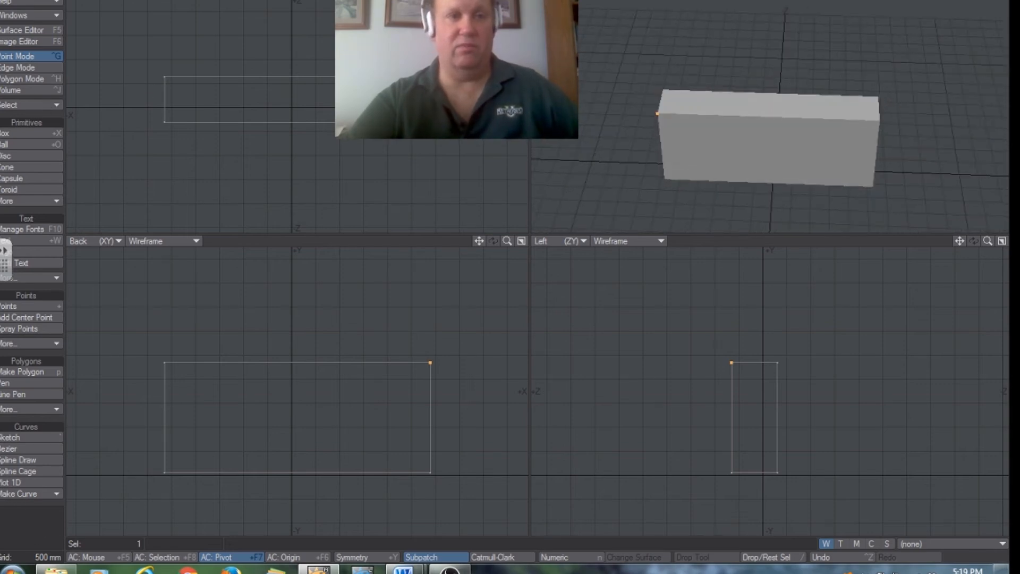
pyautogui.click(125, 1)
pyautogui.click(53, 130)
pyautogui.moveTo(432, 81); pyautogui.dragTo(448, 110)
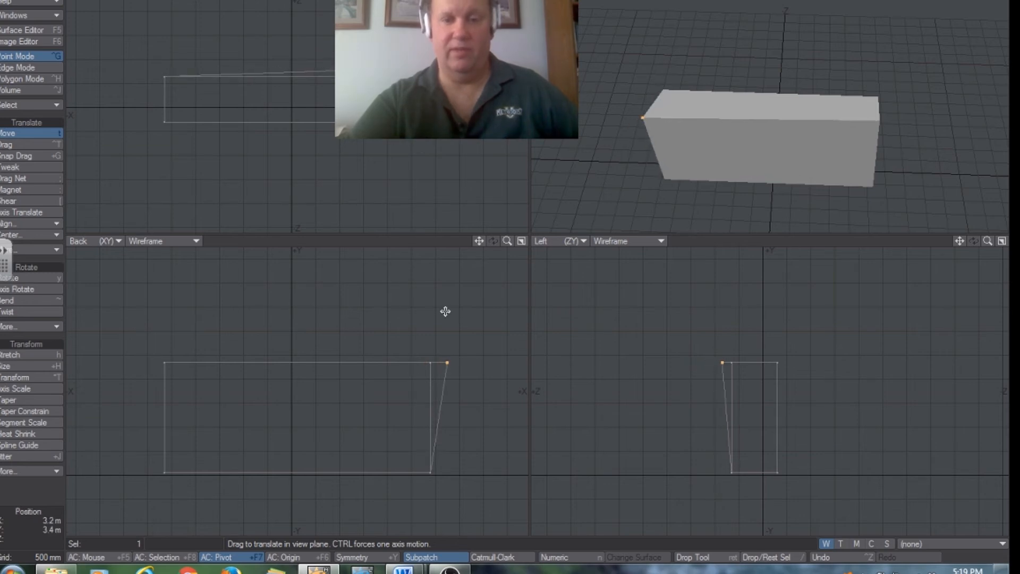
pyautogui.moveTo(447, 363); pyautogui.dragTo(454, 419)
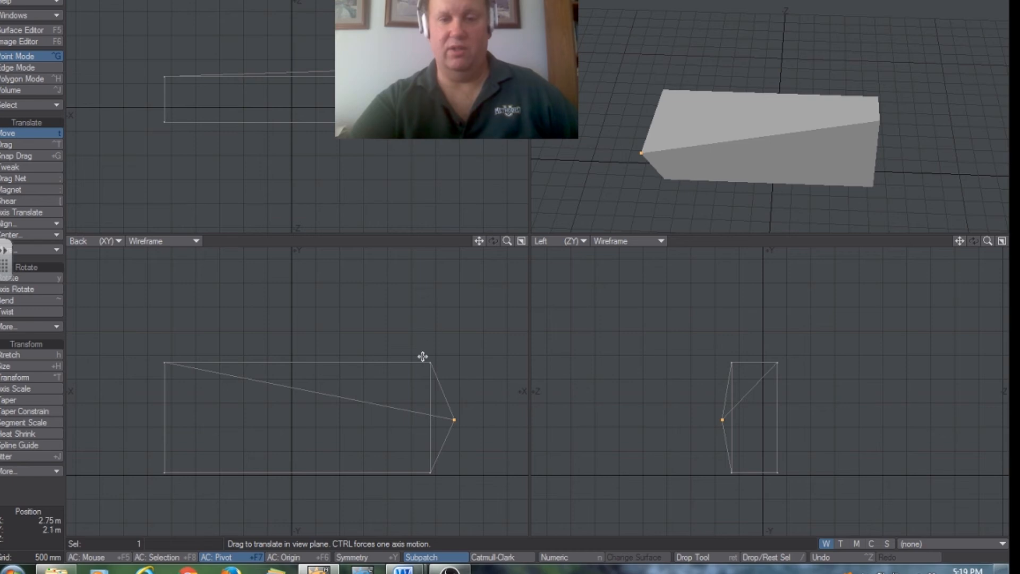
pyautogui.moveTo(459, 424); pyautogui.dragTo(462, 401)
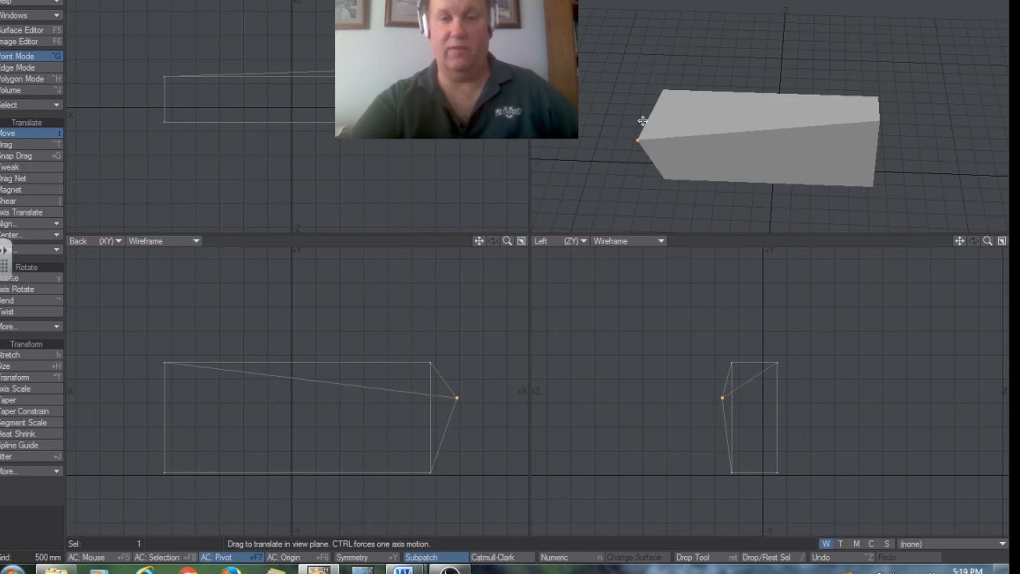
# Reposition the selected corner point directly in the Perspective view from several viewing angles.
pyautogui.moveTo(629, 147)
pyautogui.mouseDown()
pyautogui.moveTo(659, 109)
pyautogui.moveTo(697, 110)
pyautogui.moveTo(653, 111)
pyautogui.moveTo(636, 138)
pyautogui.mouseUp()
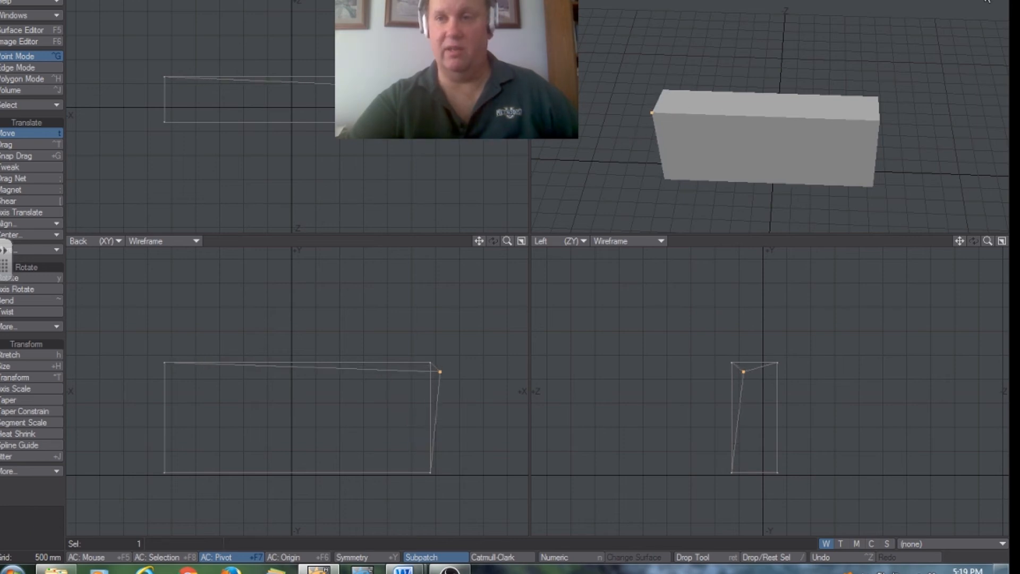
pyautogui.keyDown('alt'); pyautogui.moveTo(744, 138); pyautogui.dragTo(837, 107); pyautogui.keyUp('alt')
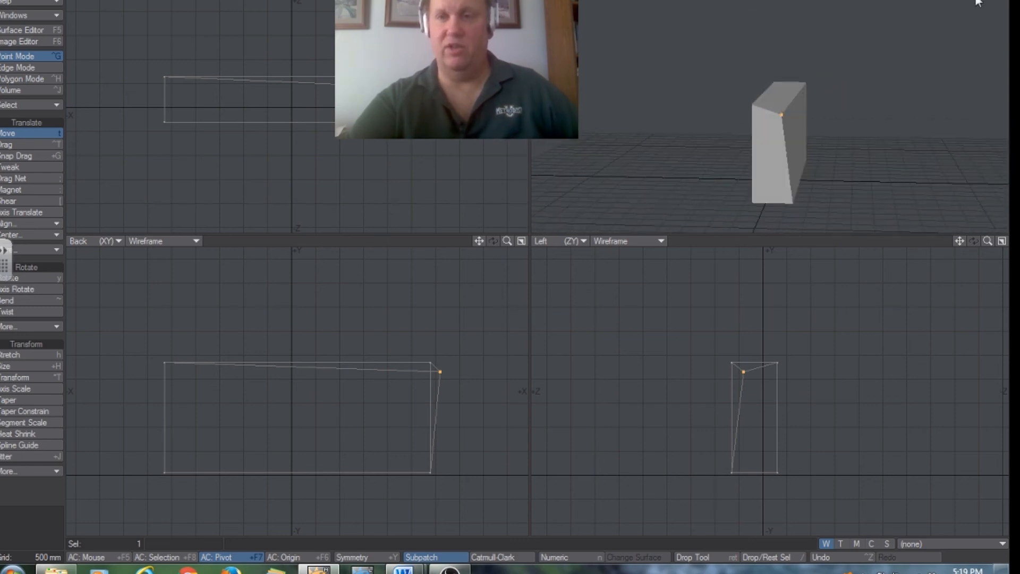
pyautogui.moveTo(830, 105)
pyautogui.mouseDown()
pyautogui.moveTo(843, 101)
pyautogui.moveTo(847, 67)
pyautogui.moveTo(841, 103)
pyautogui.moveTo(904, 121)
pyautogui.moveTo(846, 90)
pyautogui.moveTo(848, 104)
pyautogui.mouseUp()
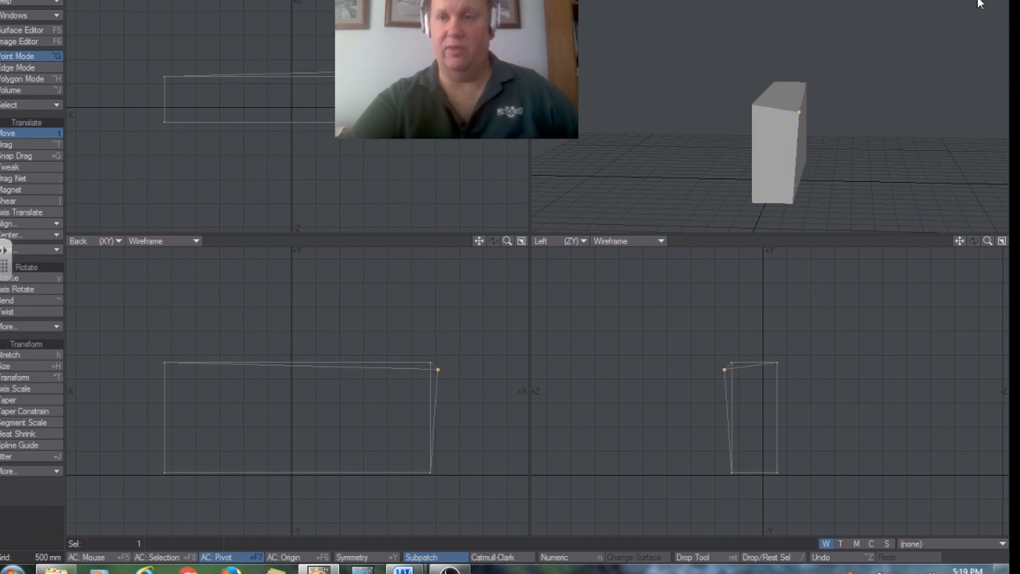
pyautogui.moveTo(974, 1); pyautogui.dragTo(967, 64)
pyautogui.moveTo(767, 217); pyautogui.dragTo(771, 196)
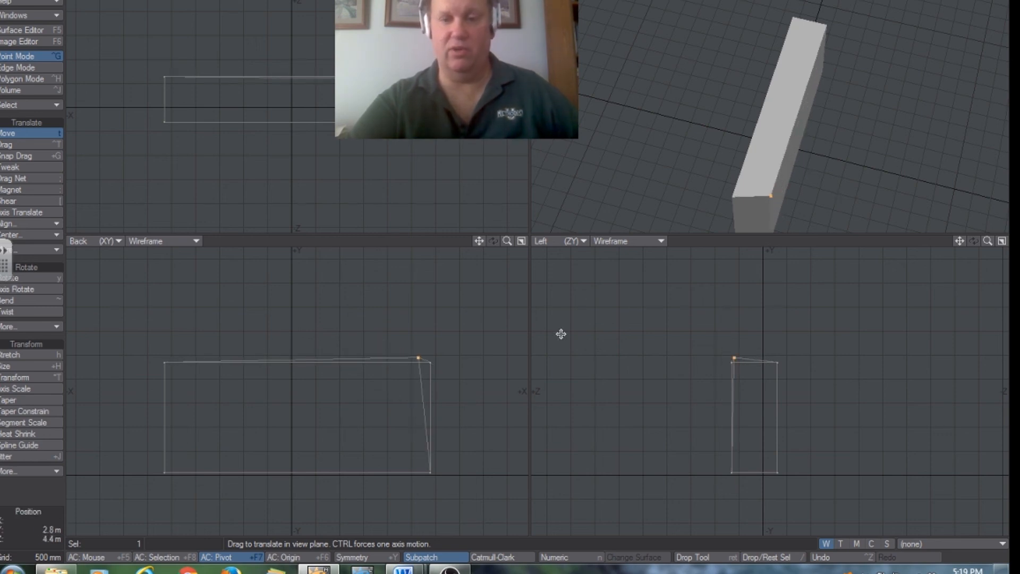
# Move the selected point back to the box's square corner using the Back and Top views.
pyautogui.moveTo(420, 358); pyautogui.dragTo(431, 362)
pyautogui.moveTo(431, 80); pyautogui.dragTo(431, 78)
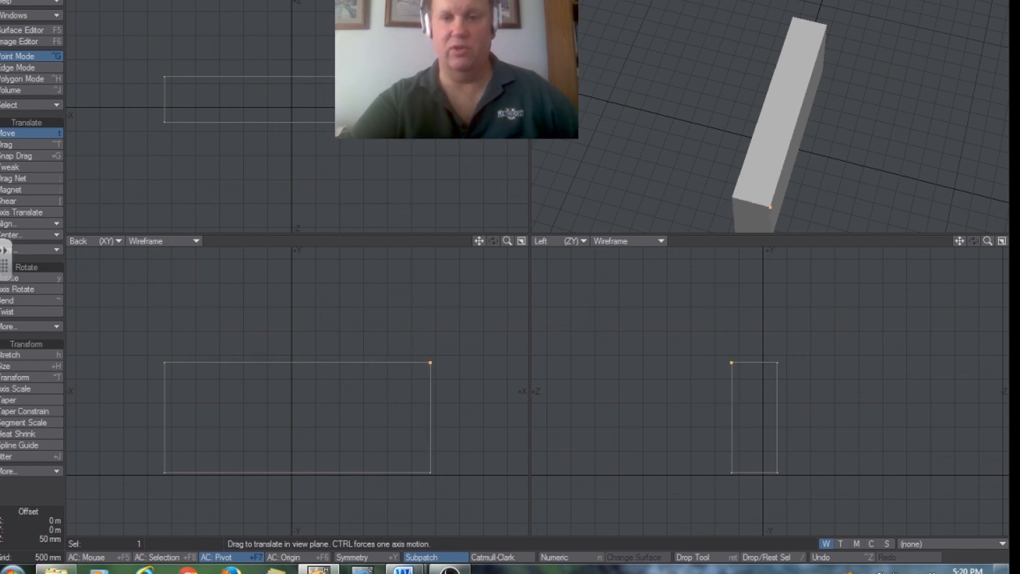